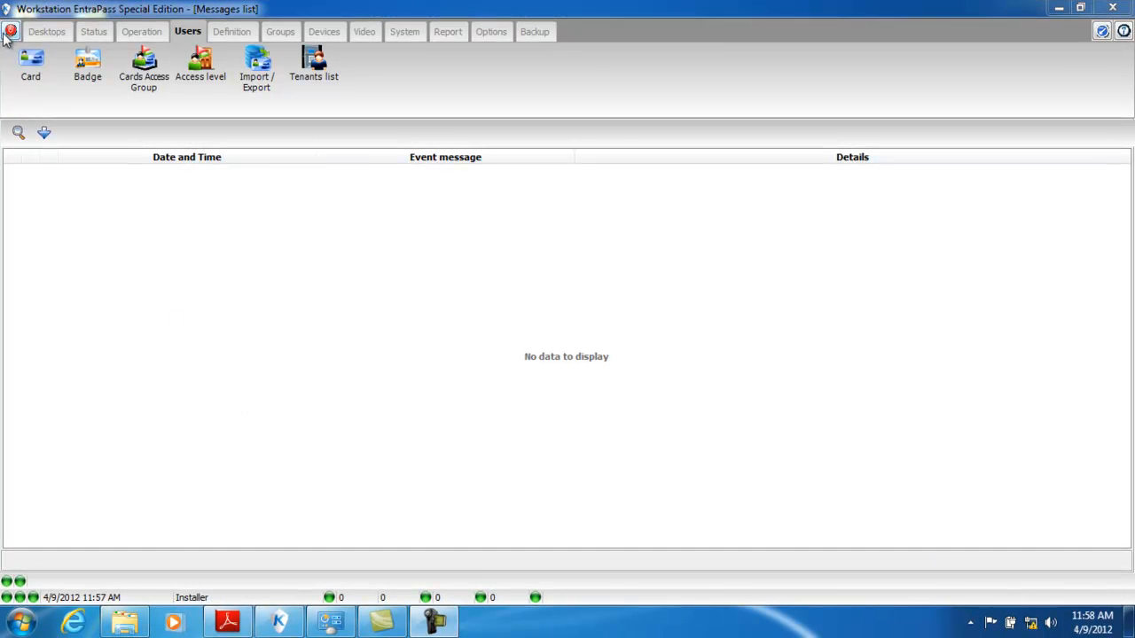
{"action": "left_click", "coordinate": [31, 66]}
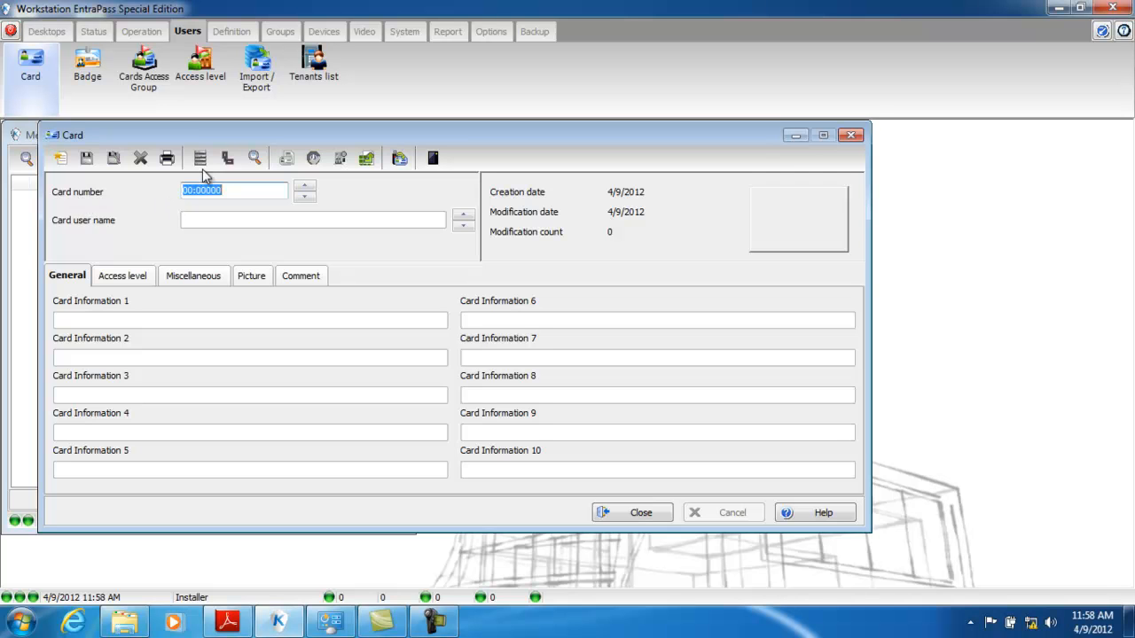
{"action": "left_click_drag", "start_coordinate": [287, 140], "coordinate": [683, 144]}
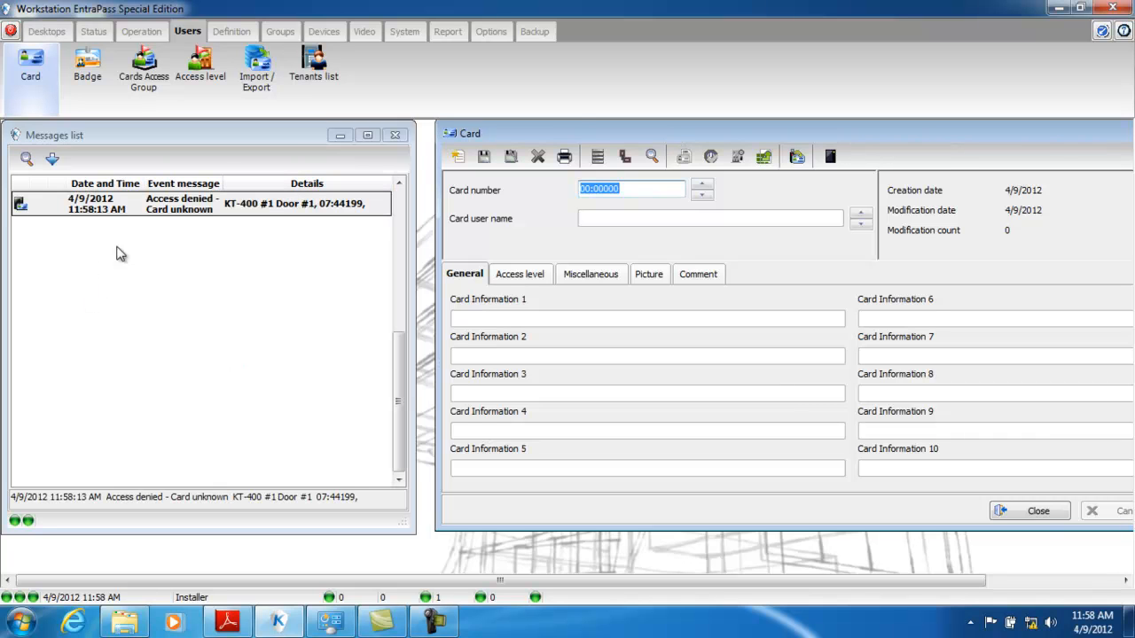
{"action": "left_click_drag", "start_coordinate": [1057, 137], "coordinate": [815, 143]}
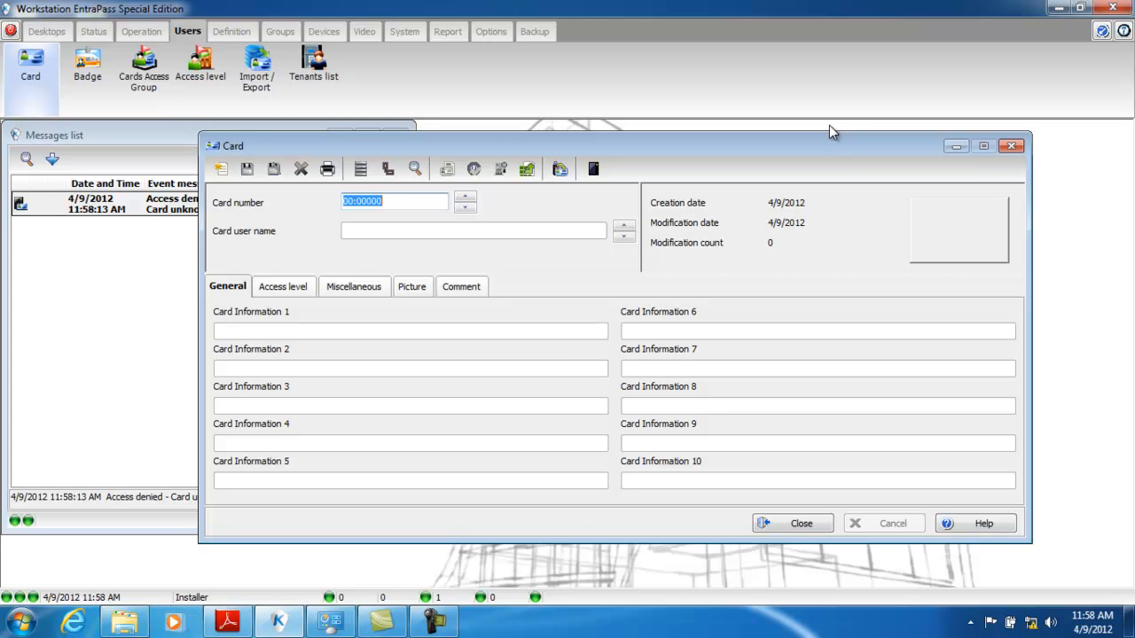
{"action": "left_click", "coordinate": [1012, 145]}
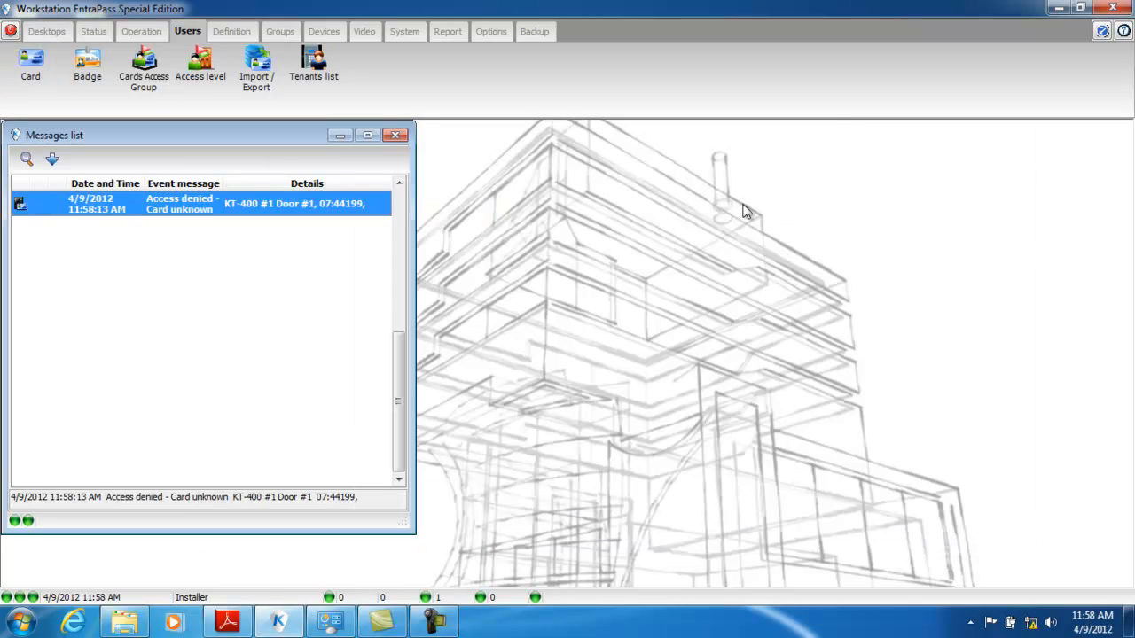
- Open the card definition from the unknown-card access-denied event and enter the card user's full name
{"action": "right_click", "coordinate": [177, 211]}
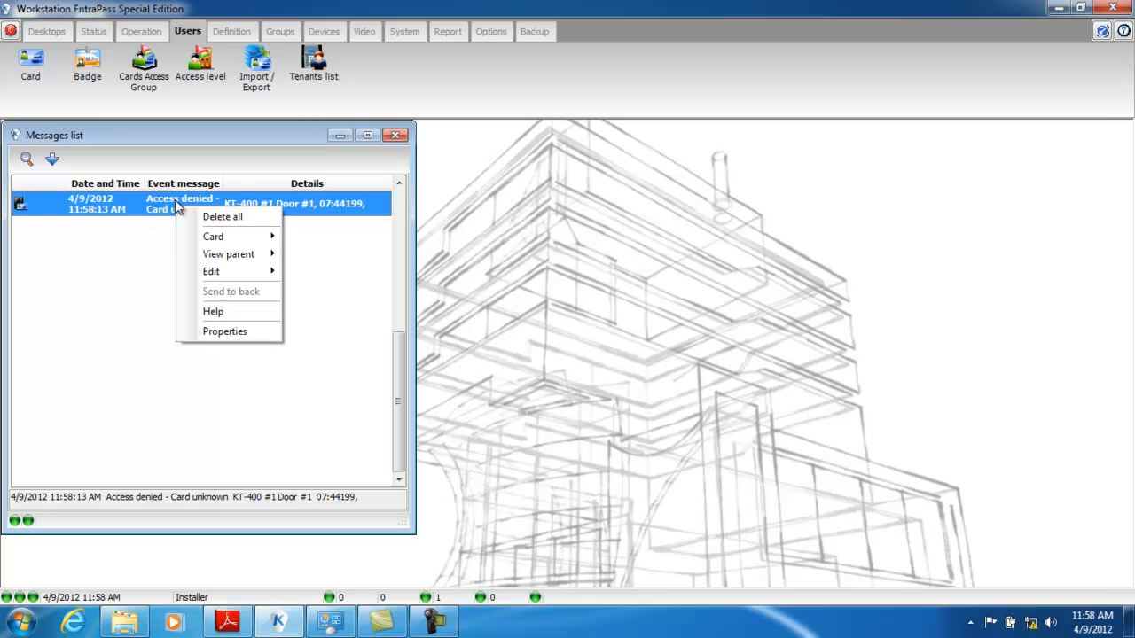
{"action": "mouse_move", "coordinate": [221, 280]}
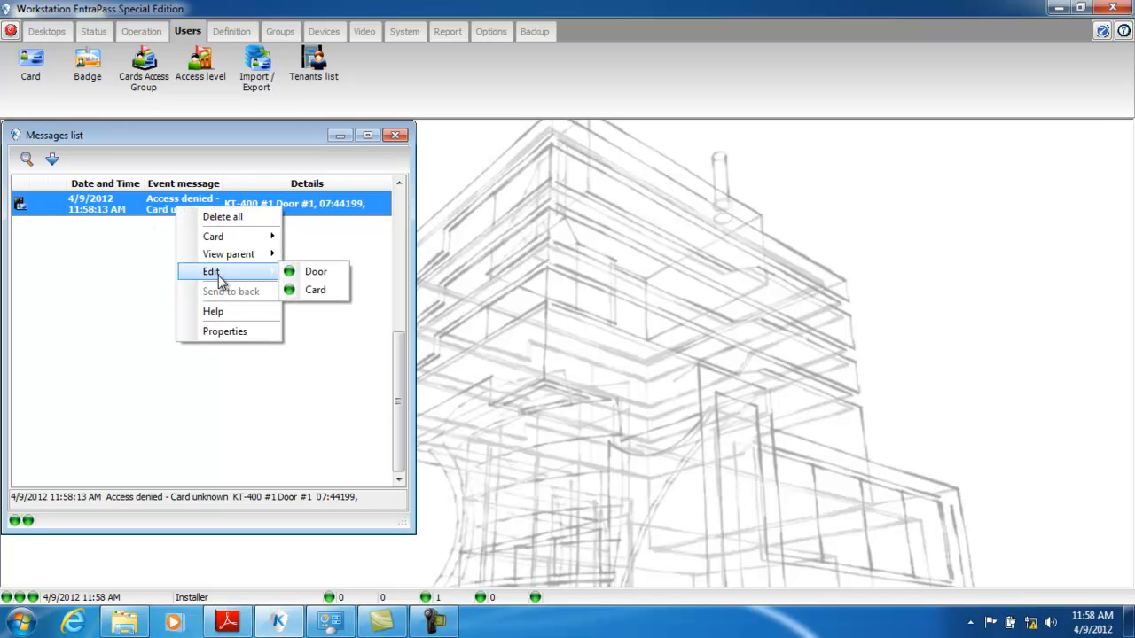
{"action": "left_click", "coordinate": [315, 291]}
{"action": "left_click_drag", "start_coordinate": [367, 133], "coordinate": [630, 155]}
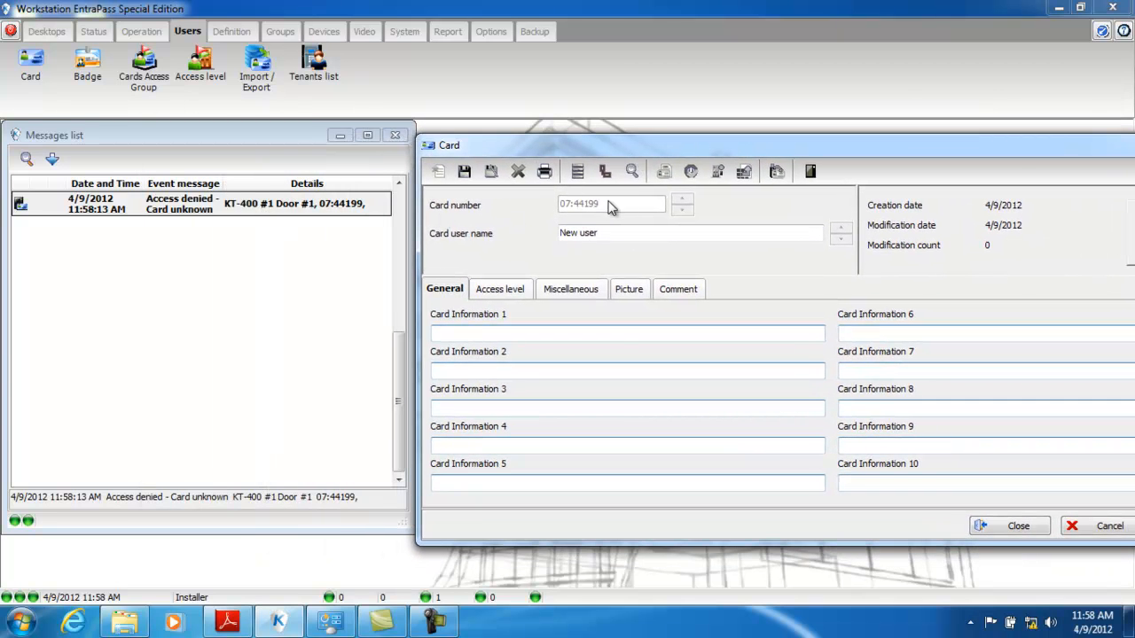
{"action": "left_click_drag", "start_coordinate": [609, 233], "coordinate": [518, 235]}
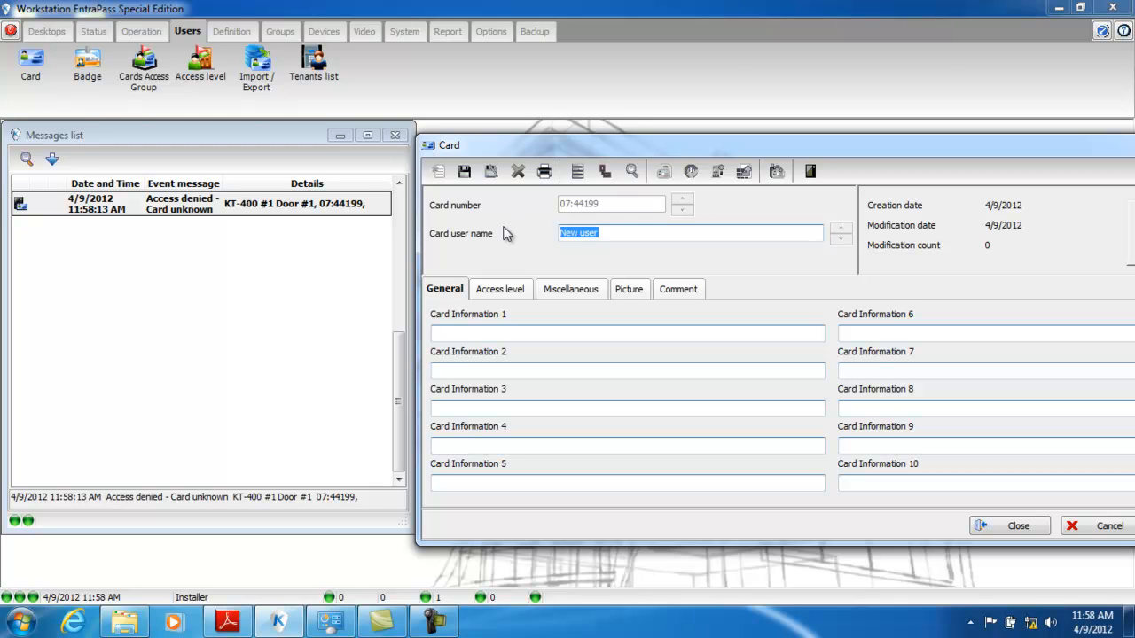
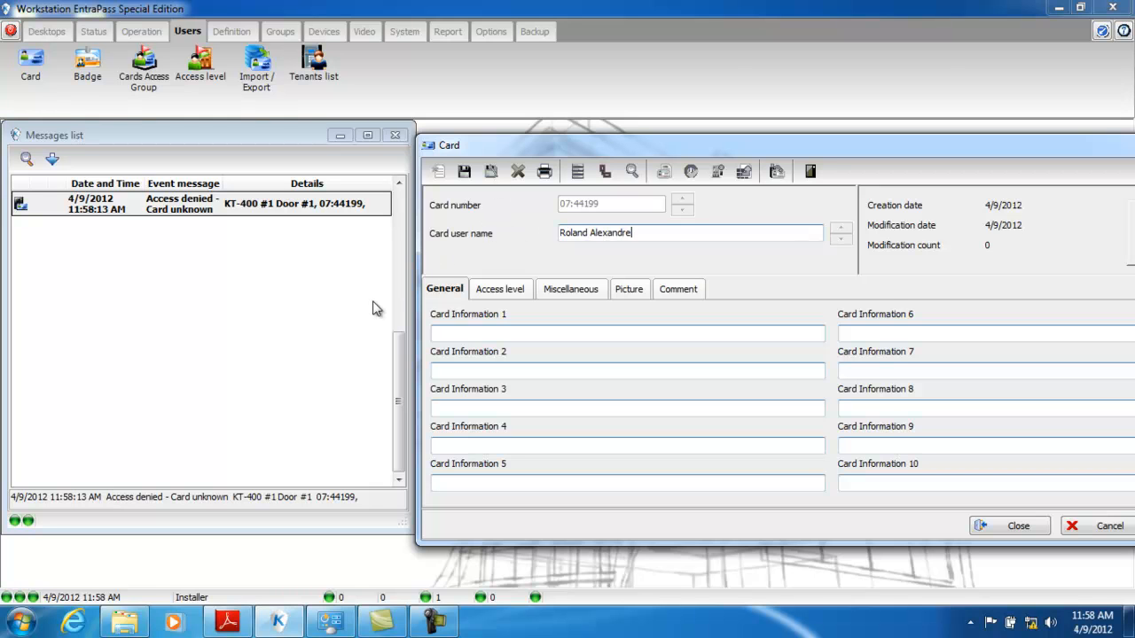
- Rename the Card Information 1 field label to "License plate"
{"action": "double_click", "coordinate": [507, 316]}
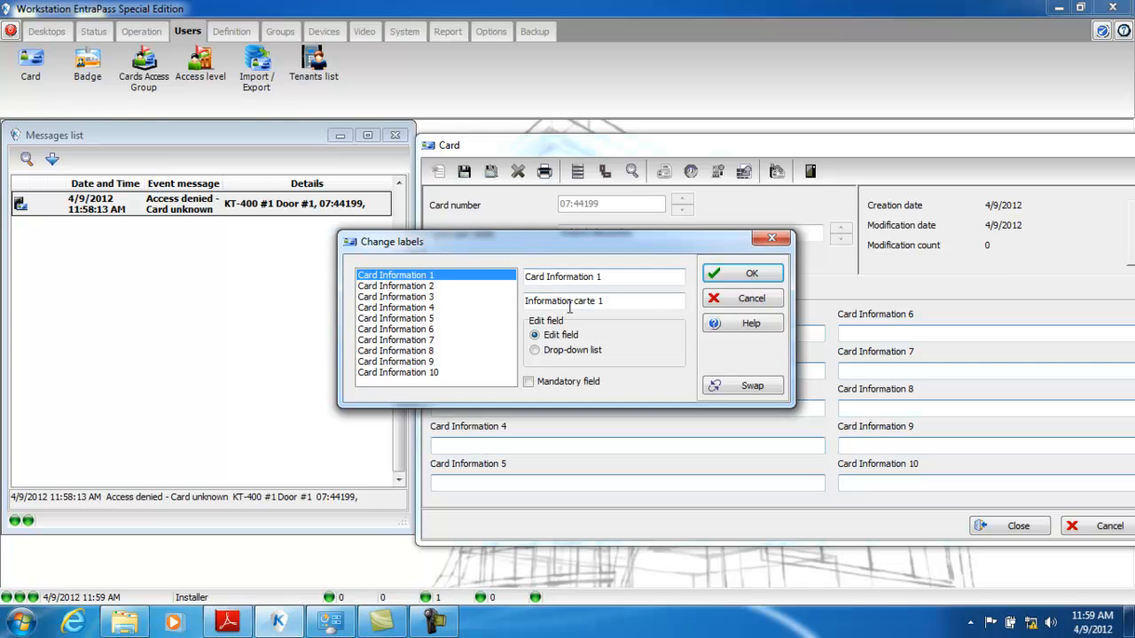
{"action": "left_click_drag", "start_coordinate": [615, 279], "coordinate": [502, 291]}
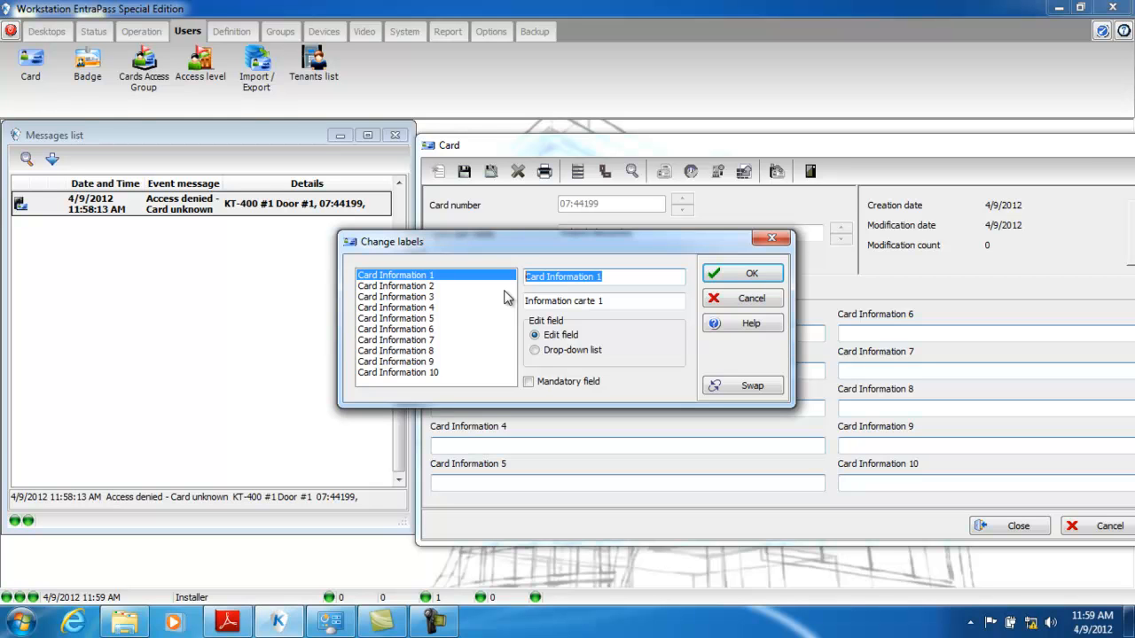
{"action": "type", "text": "Lic"}
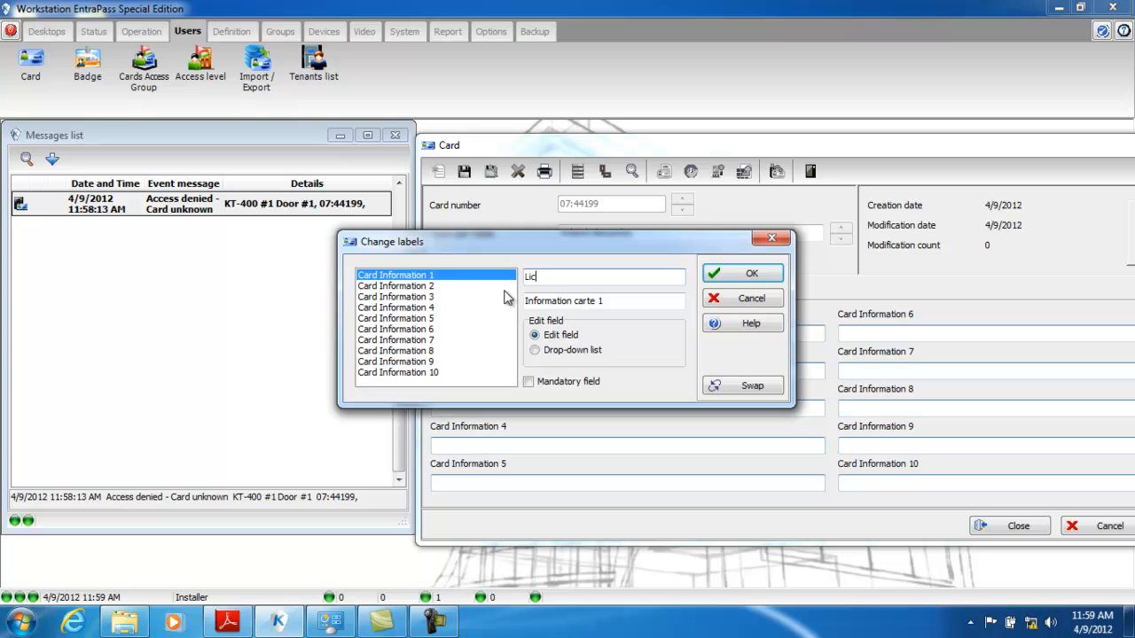
{"action": "type", "text": "ense plate"}
{"action": "left_click", "coordinate": [752, 274]}
- Enter the card user's vehicle plate number in the License plate field
{"action": "left_click", "coordinate": [450, 333]}
{"action": "type", "text": "AD"}
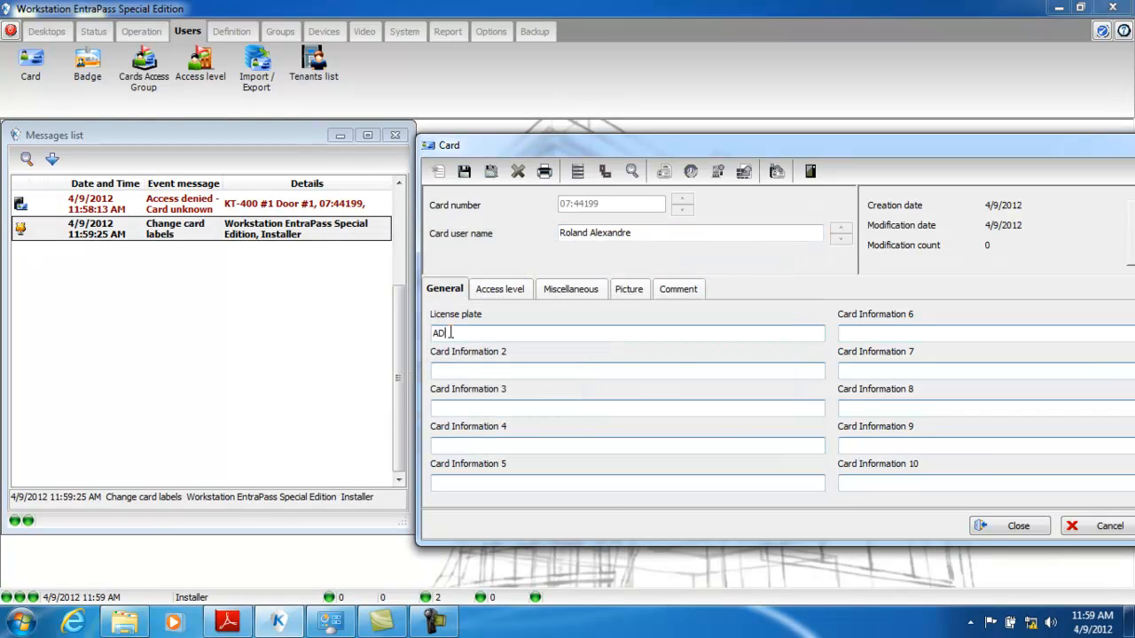
{"action": "type", "text": "R_756"}
- Assign the card the access level "KT-400 - Always valid, all doors" for the KT-400 site
{"action": "left_click", "coordinate": [510, 299]}
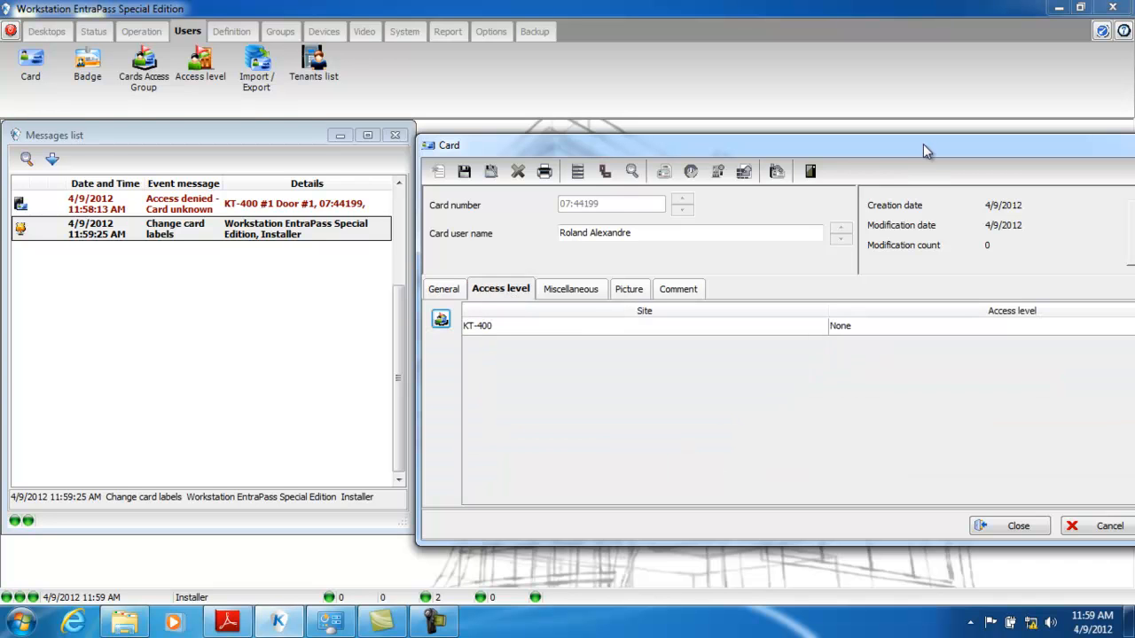
{"action": "left_click_drag", "start_coordinate": [918, 157], "coordinate": [793, 174]}
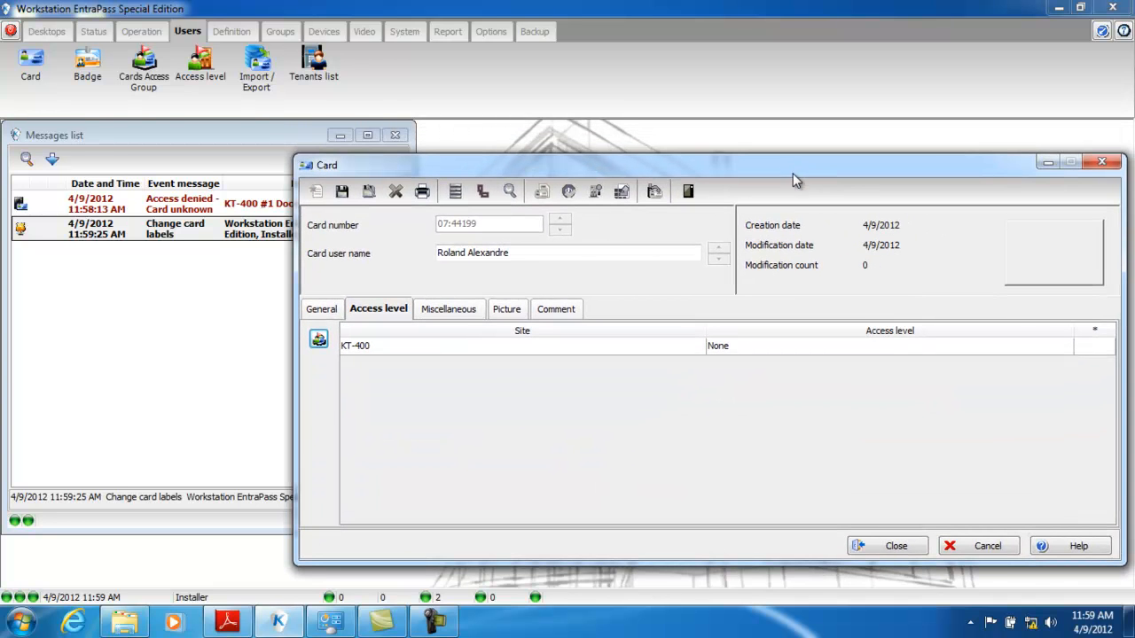
{"action": "left_click", "coordinate": [750, 350]}
{"action": "left_click", "coordinate": [759, 353]}
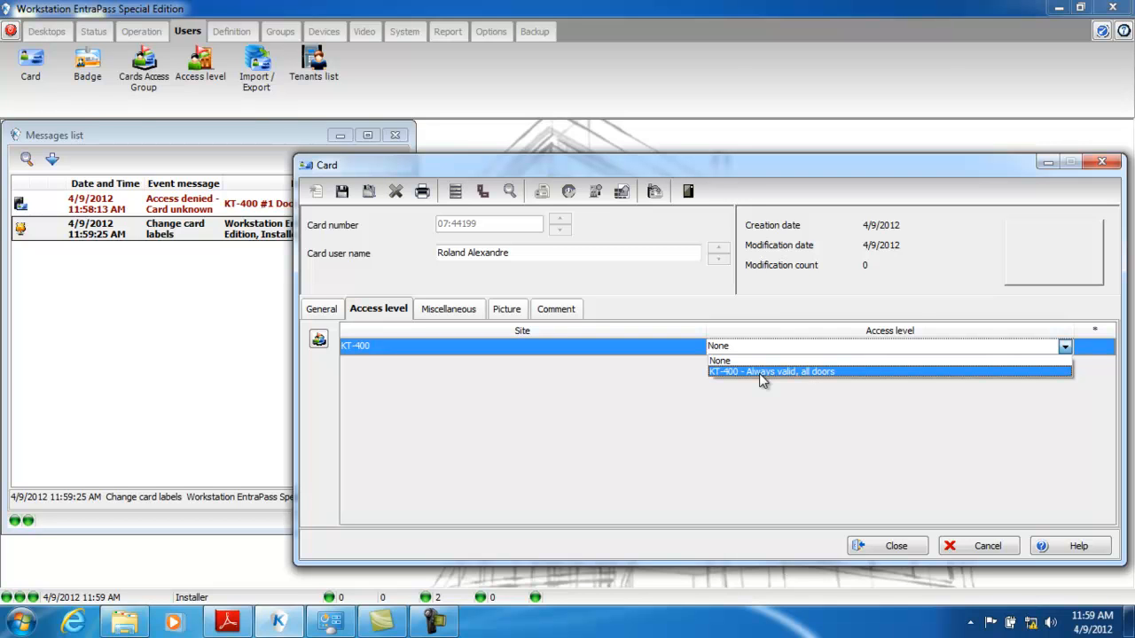
{"action": "left_click", "coordinate": [759, 372]}
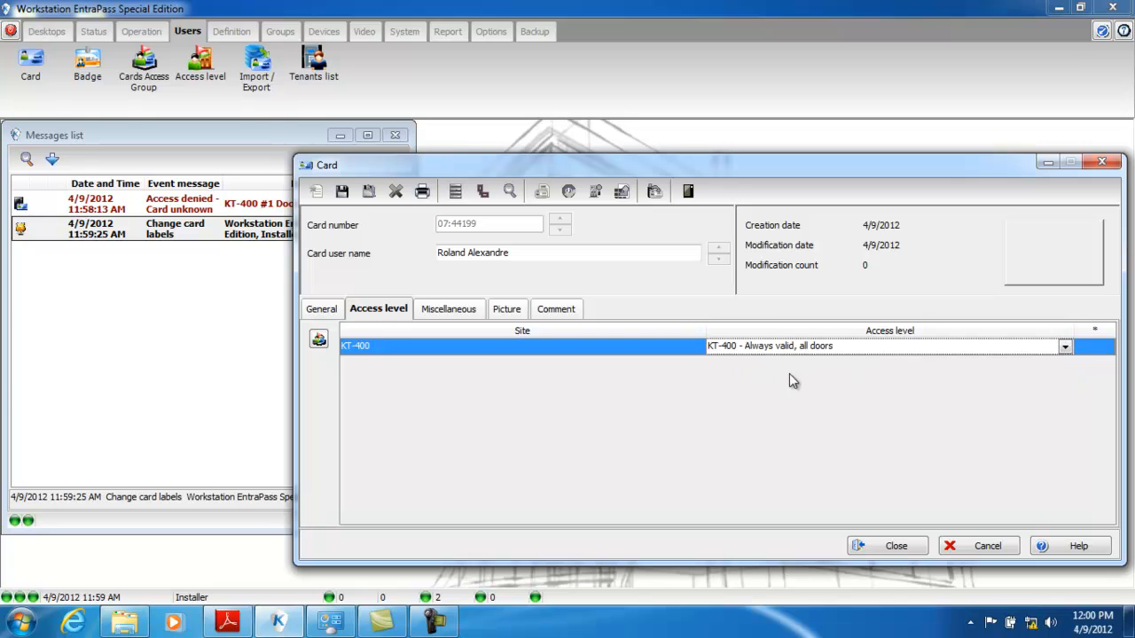
- Enable the card's end date with 4/10/2012 and review the card state options, leaving it Valid
{"action": "left_click", "coordinate": [444, 310]}
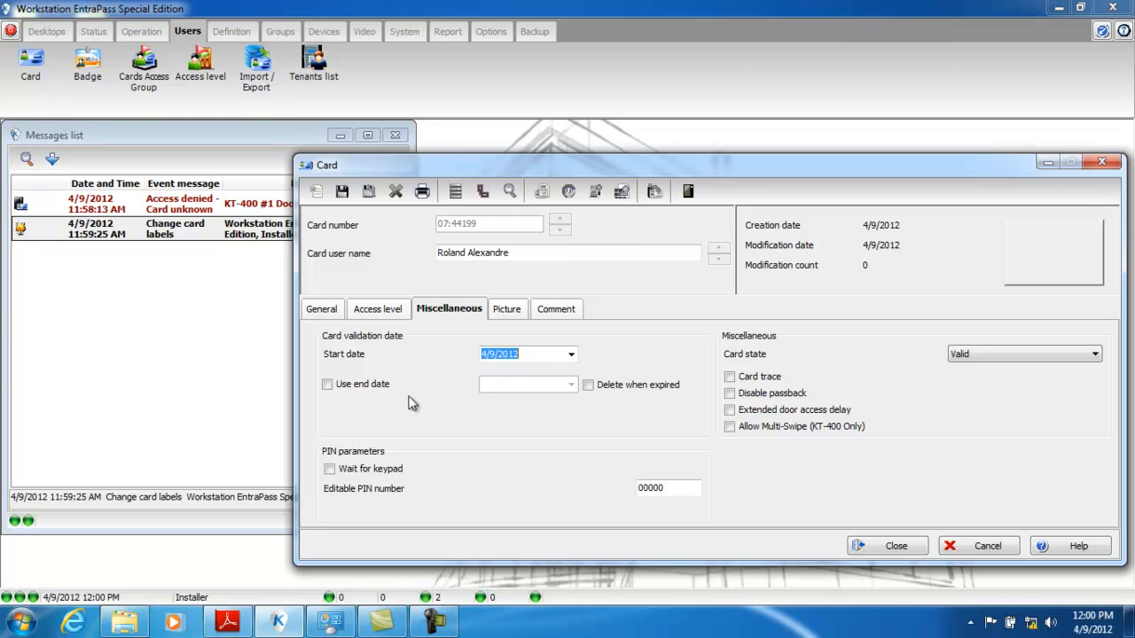
{"action": "left_click", "coordinate": [327, 386]}
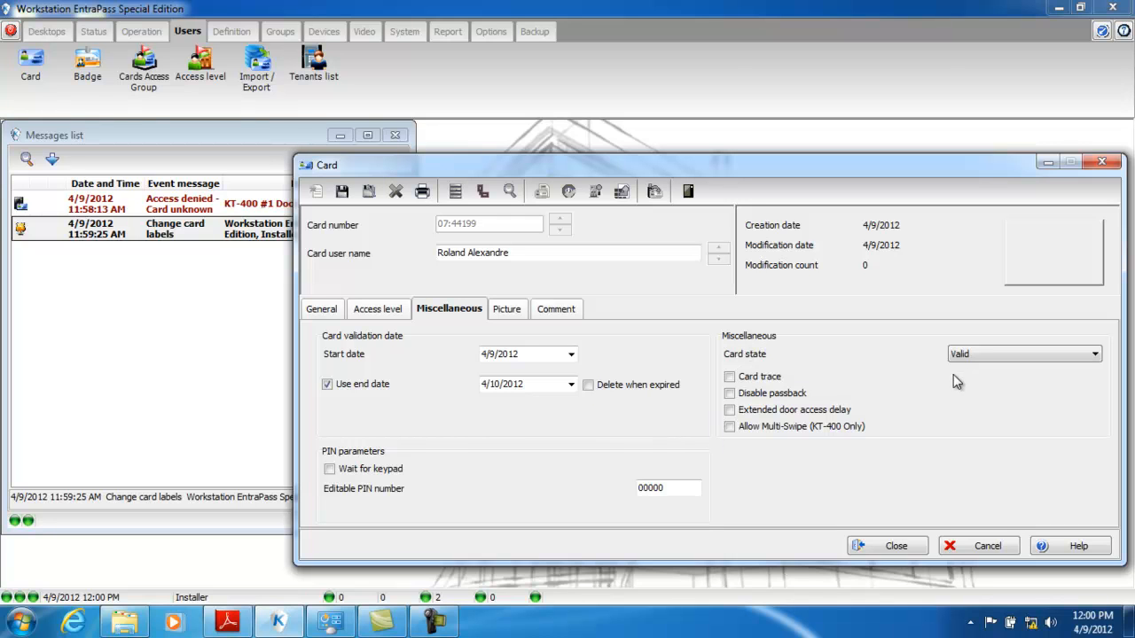
{"action": "left_click", "coordinate": [1098, 359]}
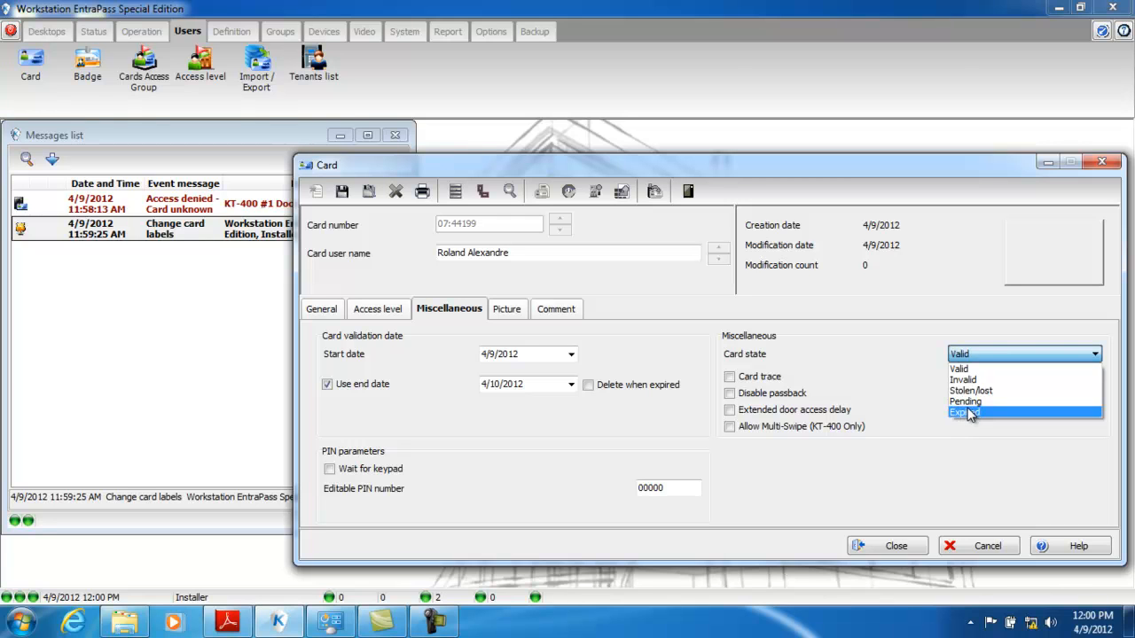
{"action": "left_click", "coordinate": [1064, 323]}
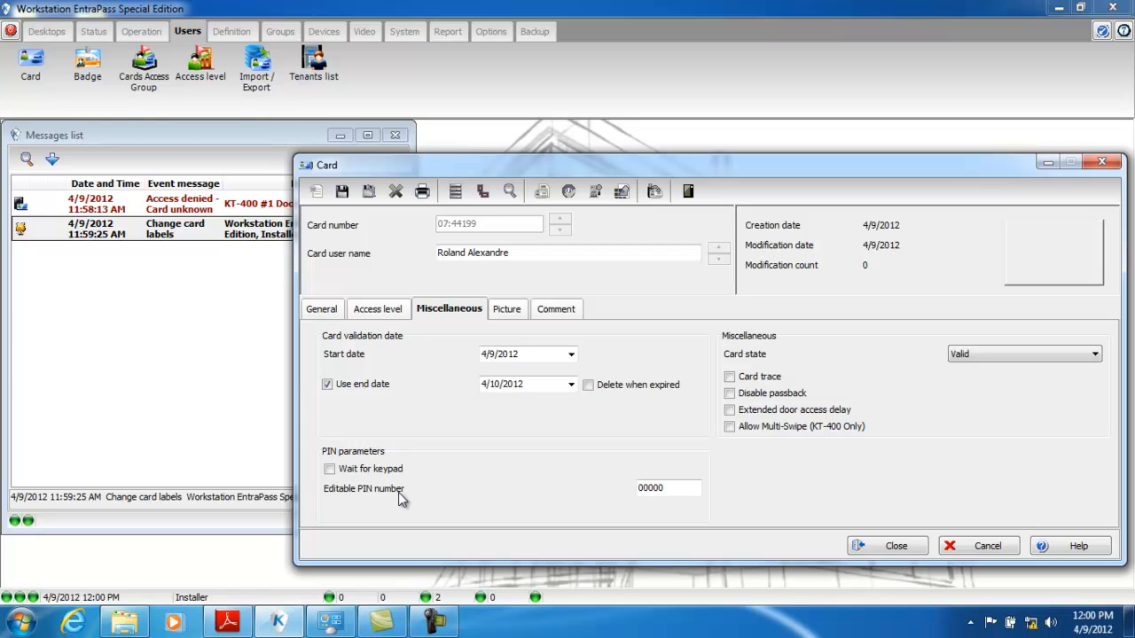
- Load the PNG image "test" from the Desktop folder as the card's picture and save the card
{"action": "left_click", "coordinate": [507, 309]}
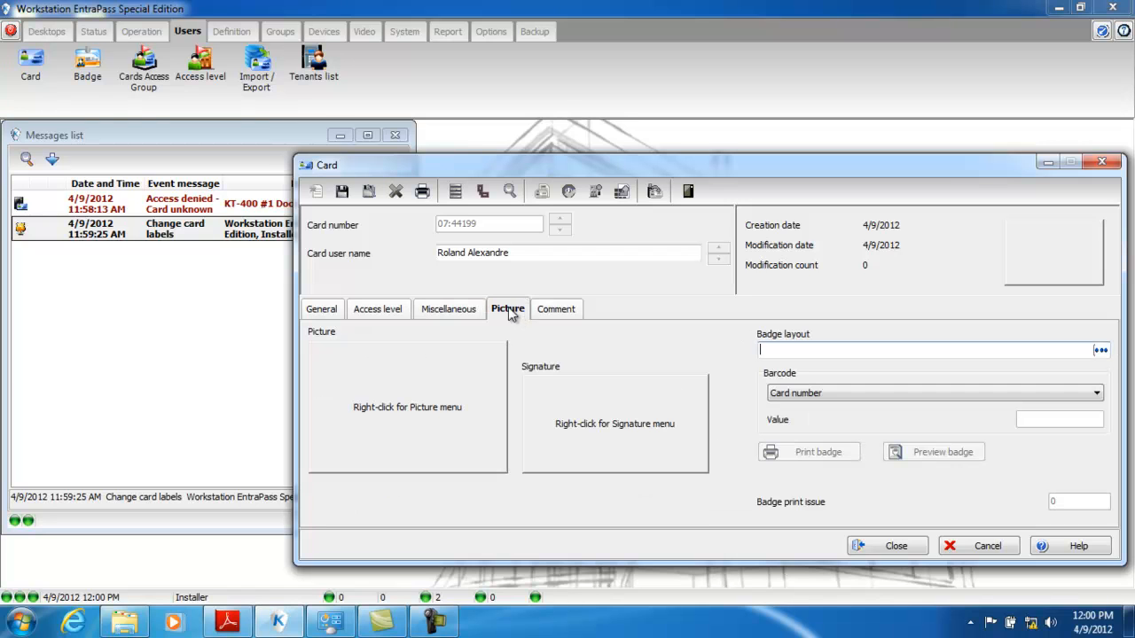
{"action": "right_click", "coordinate": [383, 396]}
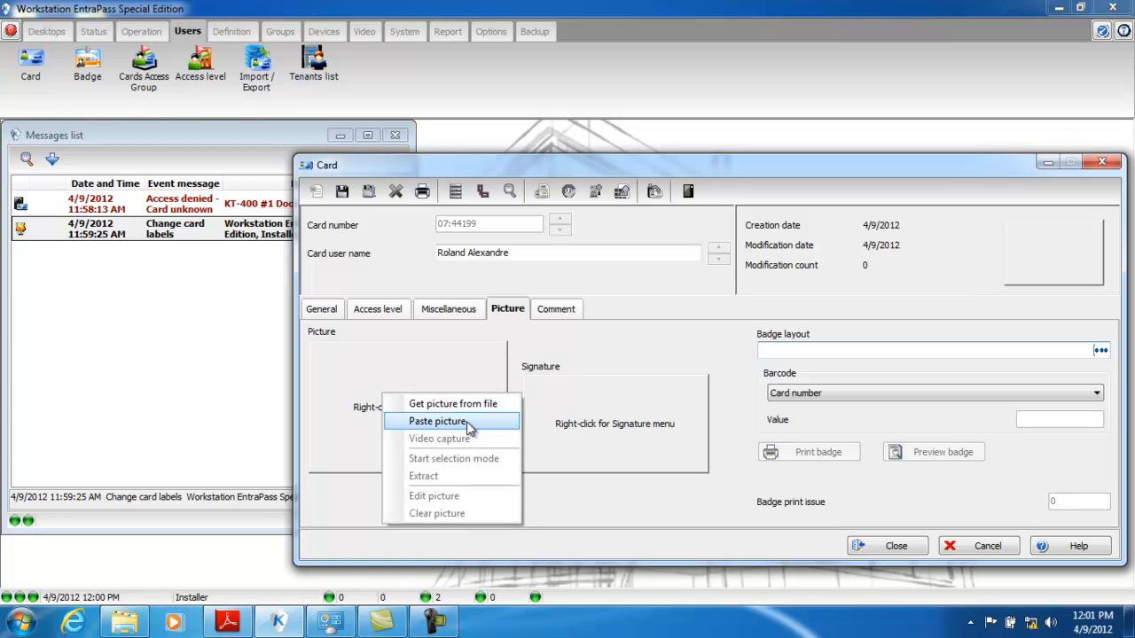
{"action": "left_click", "coordinate": [447, 404]}
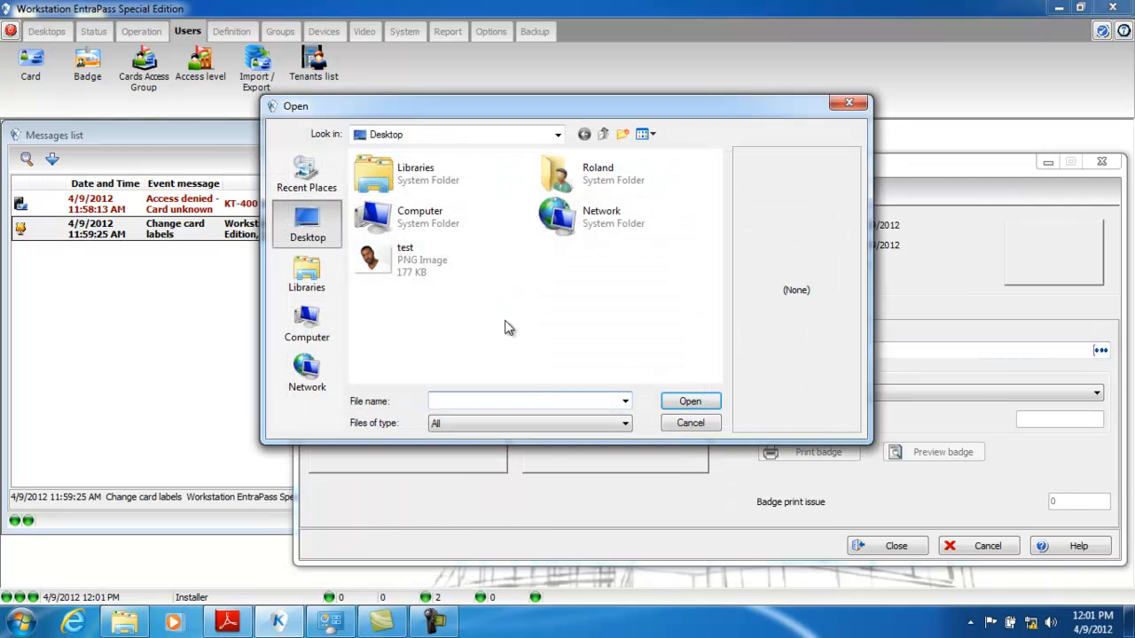
{"action": "double_click", "coordinate": [414, 266]}
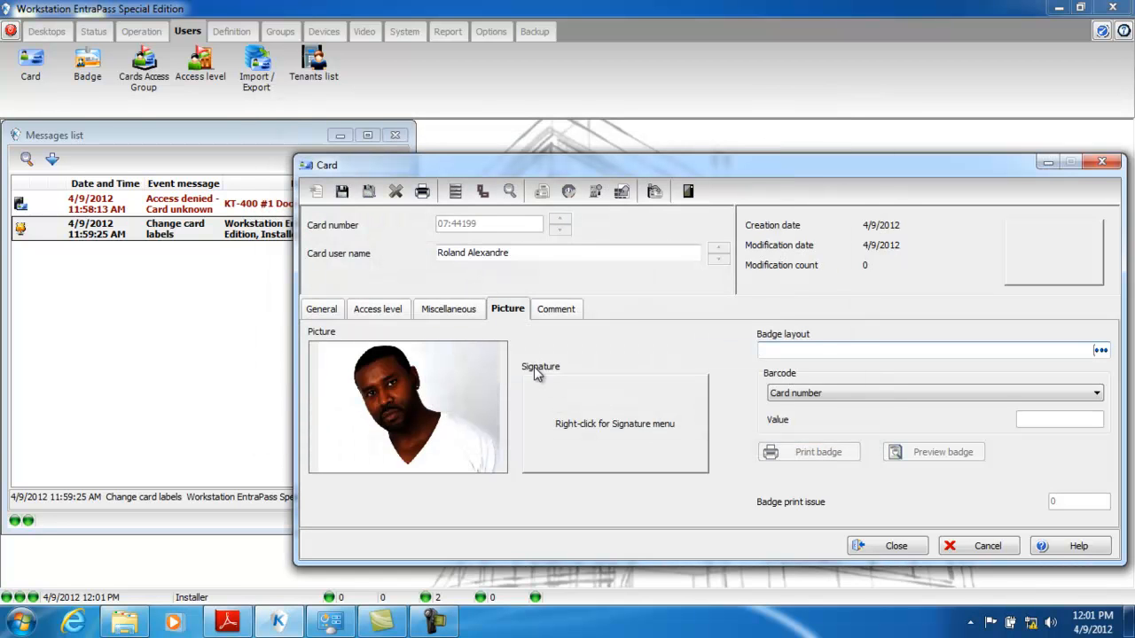
{"action": "left_click", "coordinate": [341, 193]}
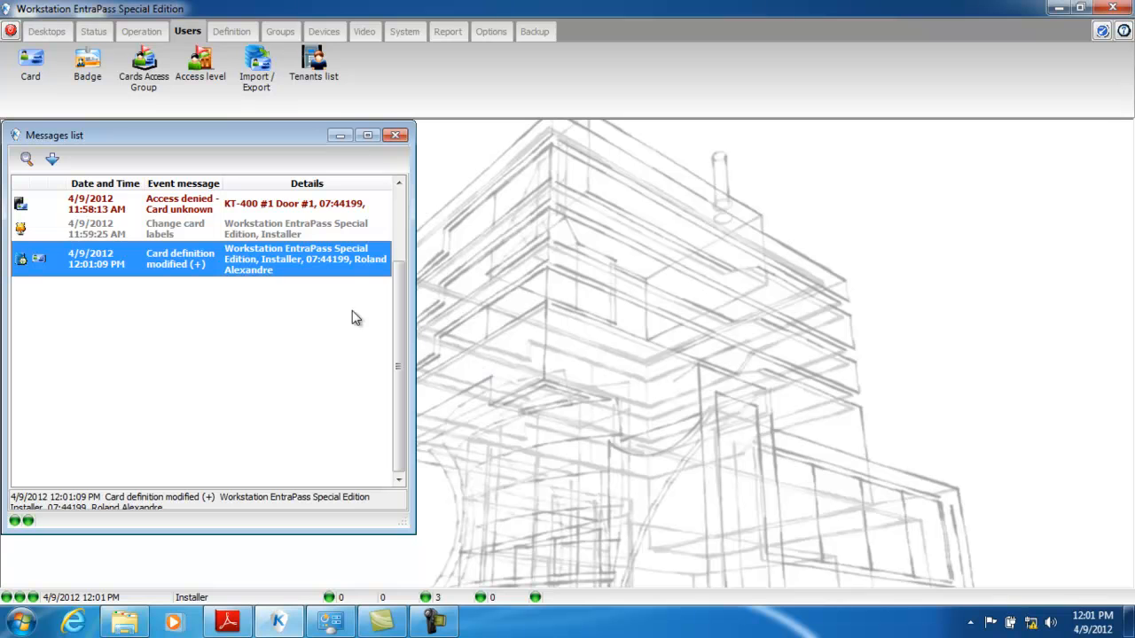
- Widen the Messages list window, then enable the messages desktop's picture screen for Desktop #1 and display that desktop
{"action": "left_click_drag", "start_coordinate": [415, 210], "coordinate": [1128, 249]}
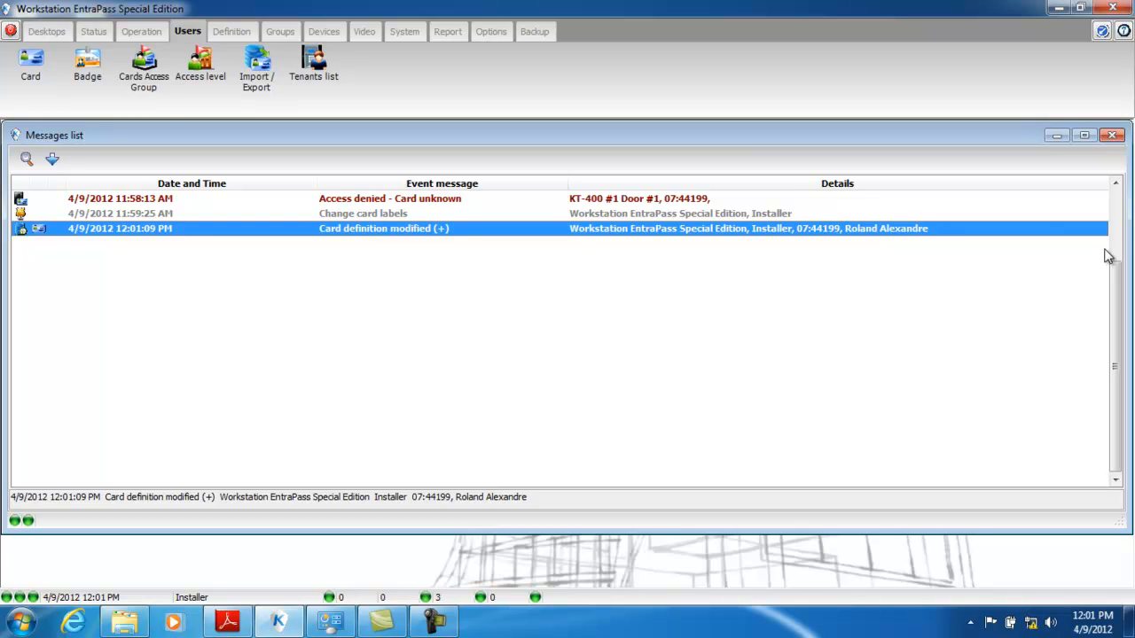
{"action": "left_click", "coordinate": [48, 33]}
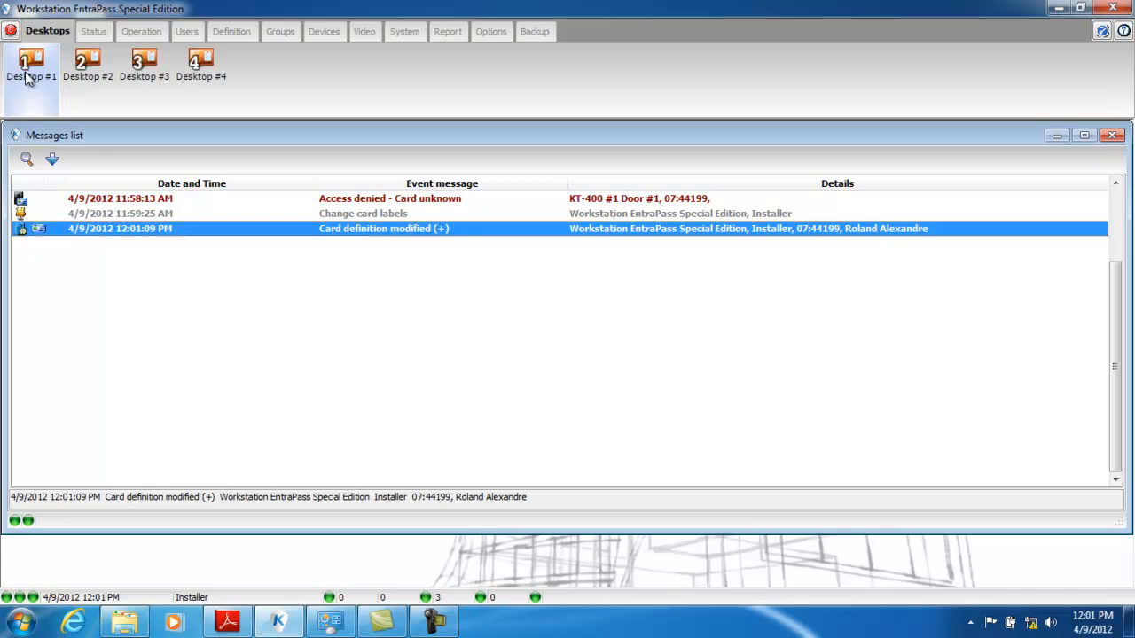
{"action": "right_click", "coordinate": [30, 71]}
{"action": "left_click", "coordinate": [78, 107]}
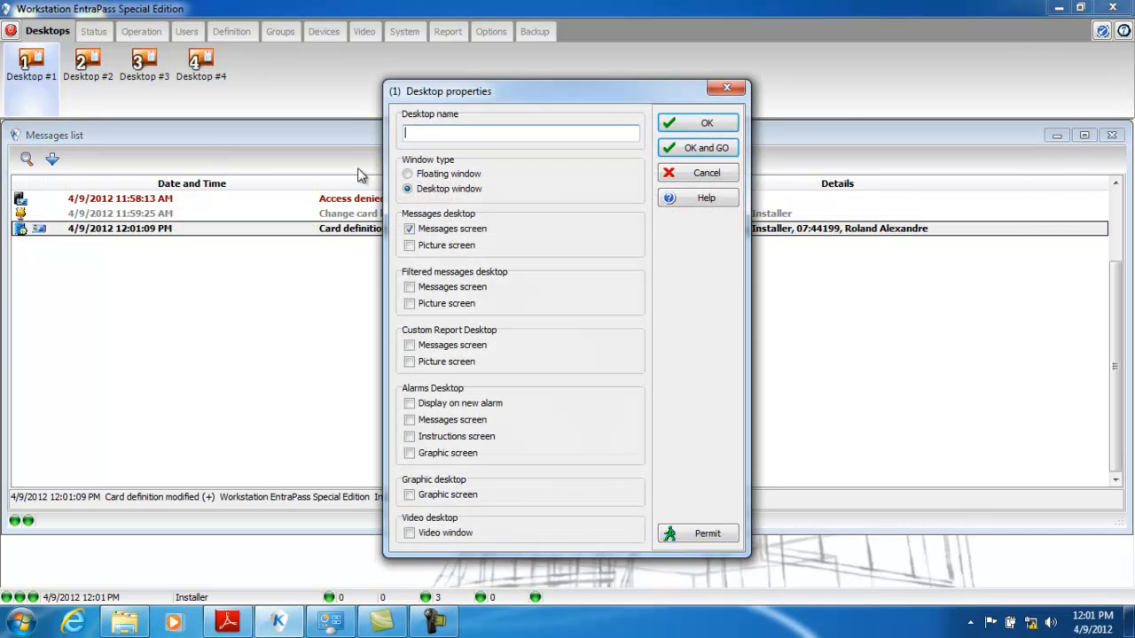
{"action": "left_click", "coordinate": [409, 246]}
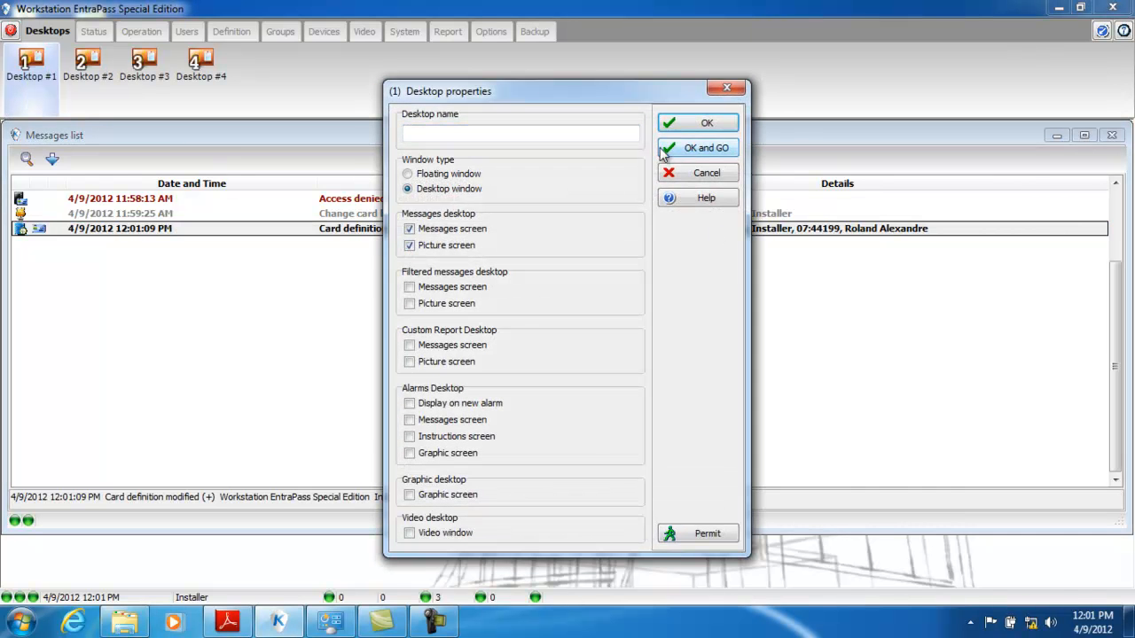
{"action": "left_click", "coordinate": [697, 149]}
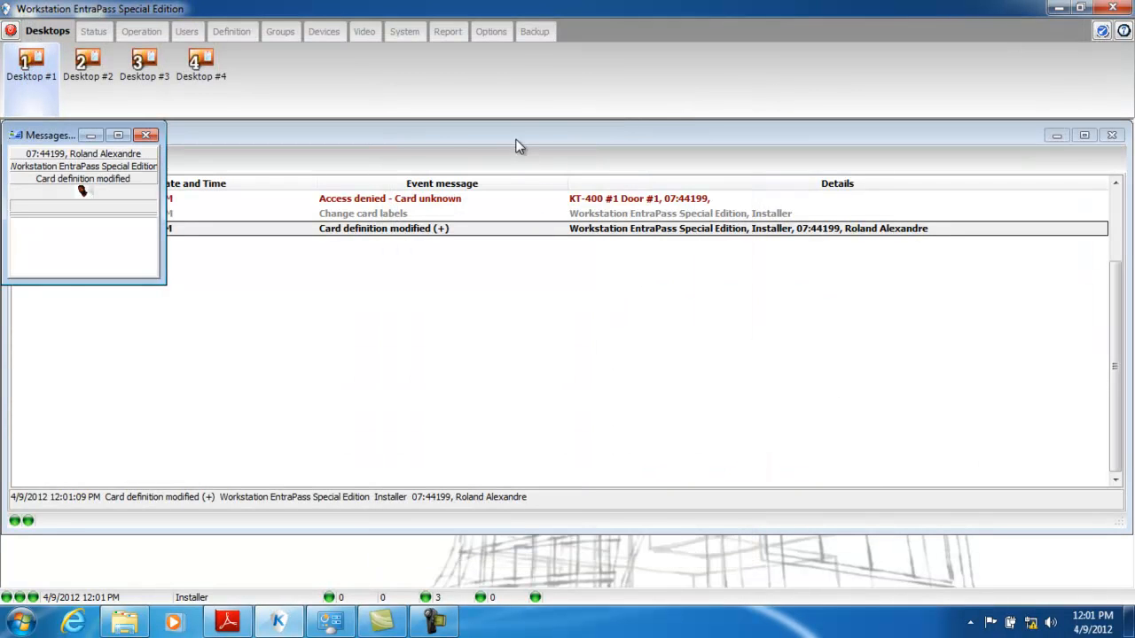
- Enlarge the messages picture window in height and width to show the cardholder's photo at a larger size
{"action": "left_click_drag", "start_coordinate": [80, 283], "coordinate": [87, 424]}
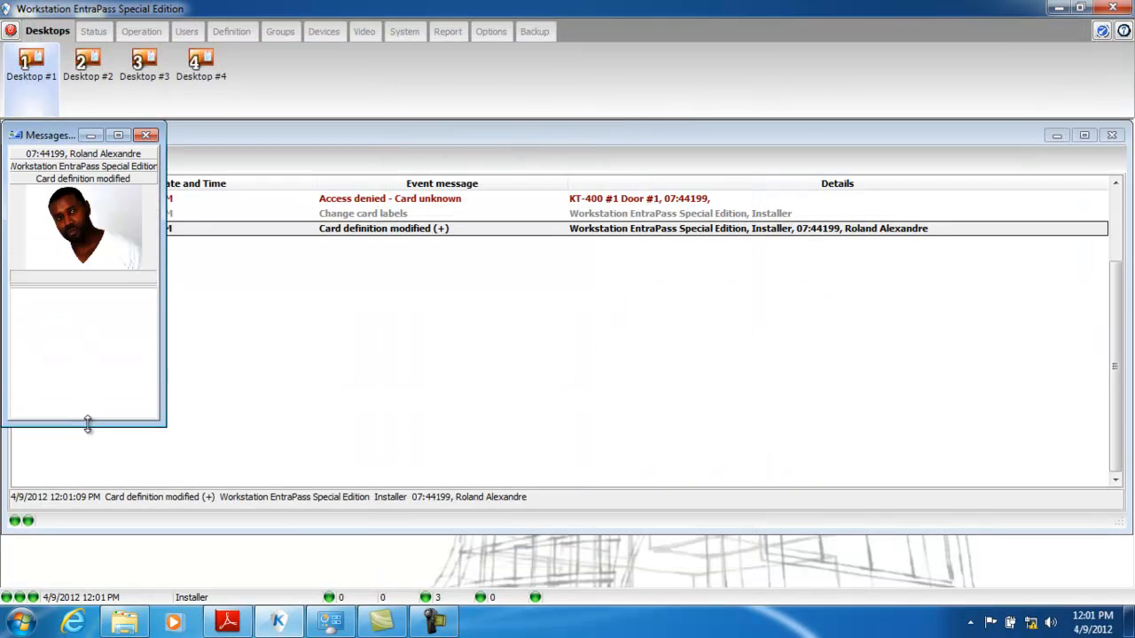
{"action": "left_click_drag", "start_coordinate": [164, 291], "coordinate": [189, 297]}
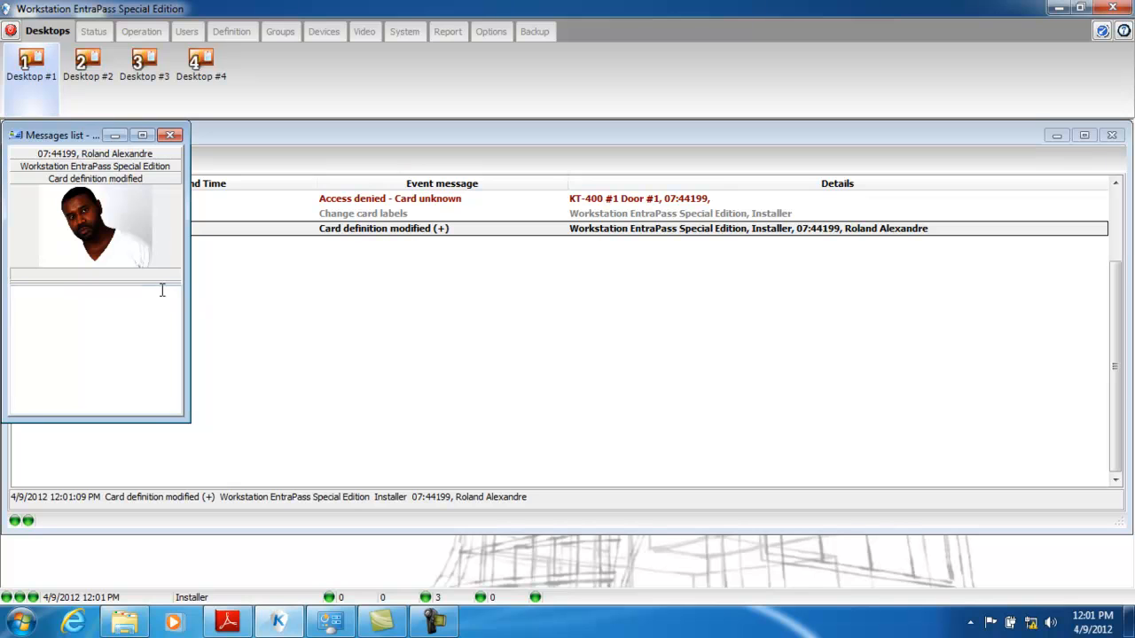